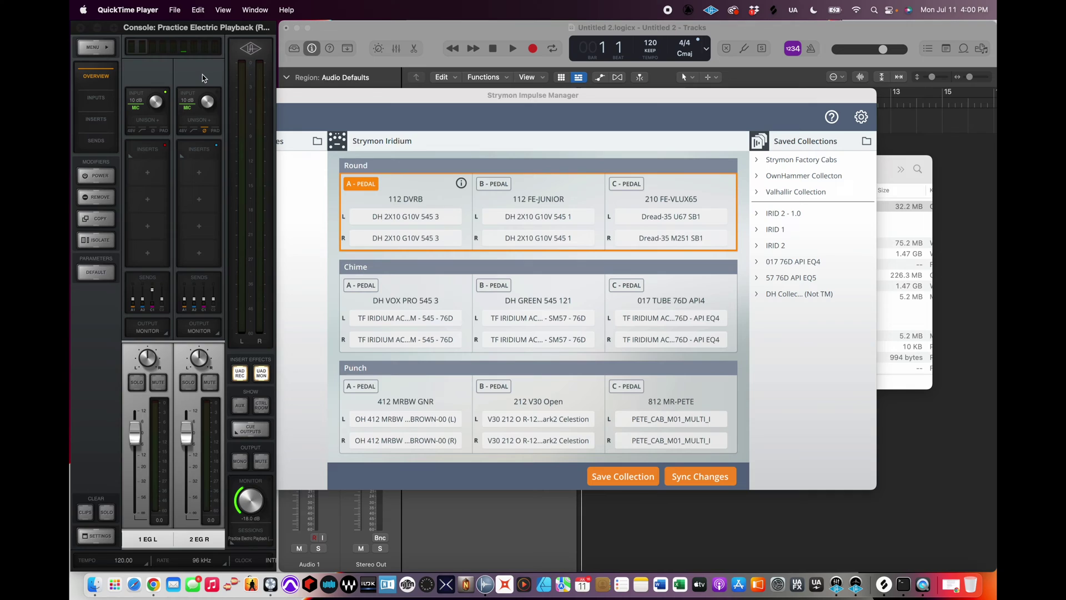
pyautogui.click(205, 132)
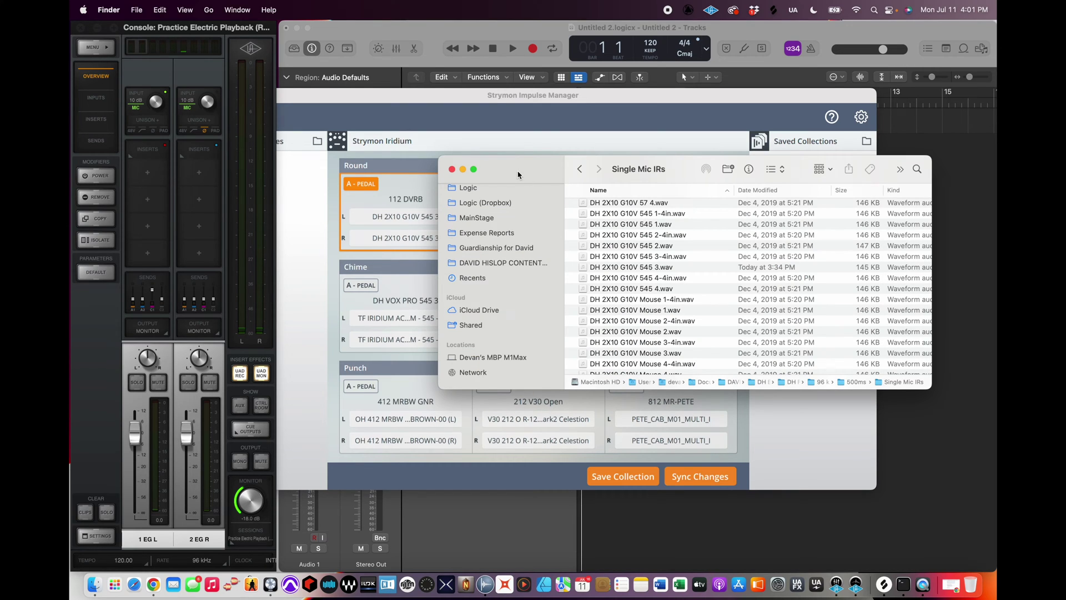
# Duplicate DH 2X10 G10V 545 3.wav and rename the copy DH 2X10 G10V 545 3 Inv.wav.
pyautogui.moveTo(530, 181); pyautogui.dragTo(515, 176)
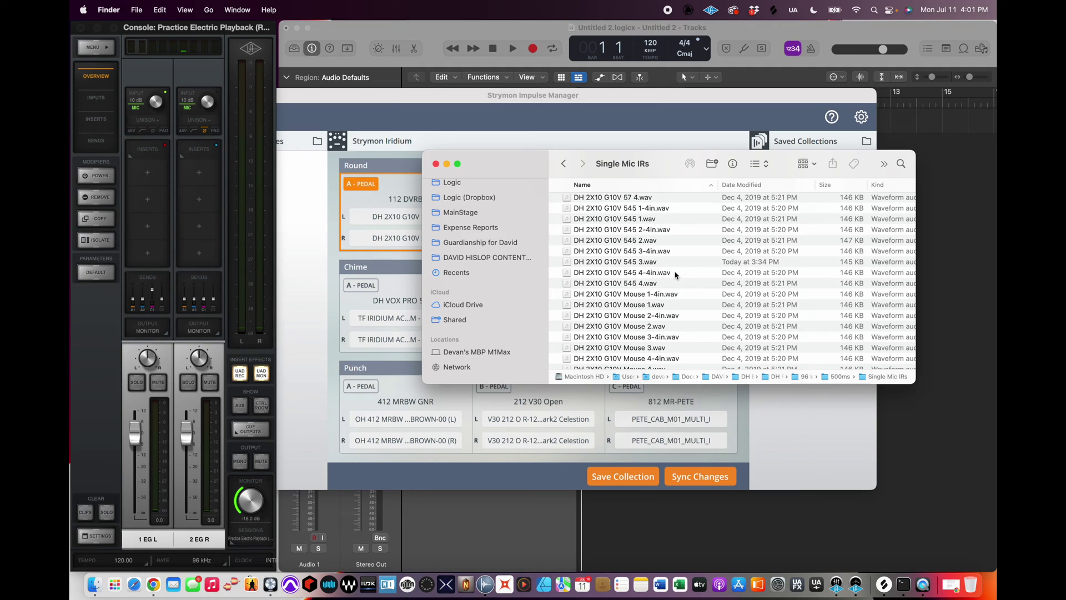
pyautogui.click(644, 264)
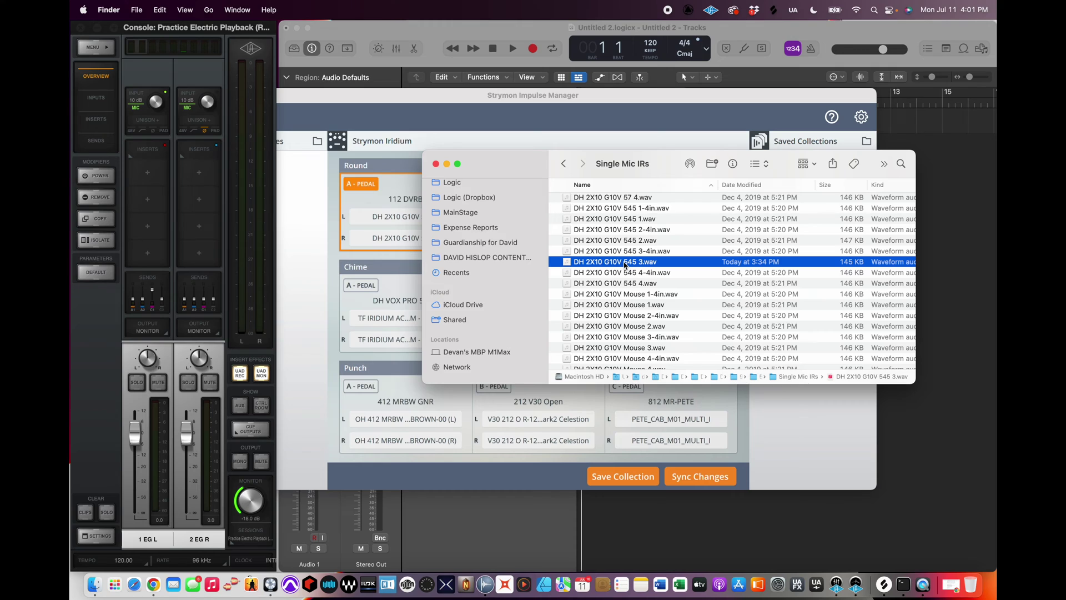
pyautogui.rightClick(624, 265)
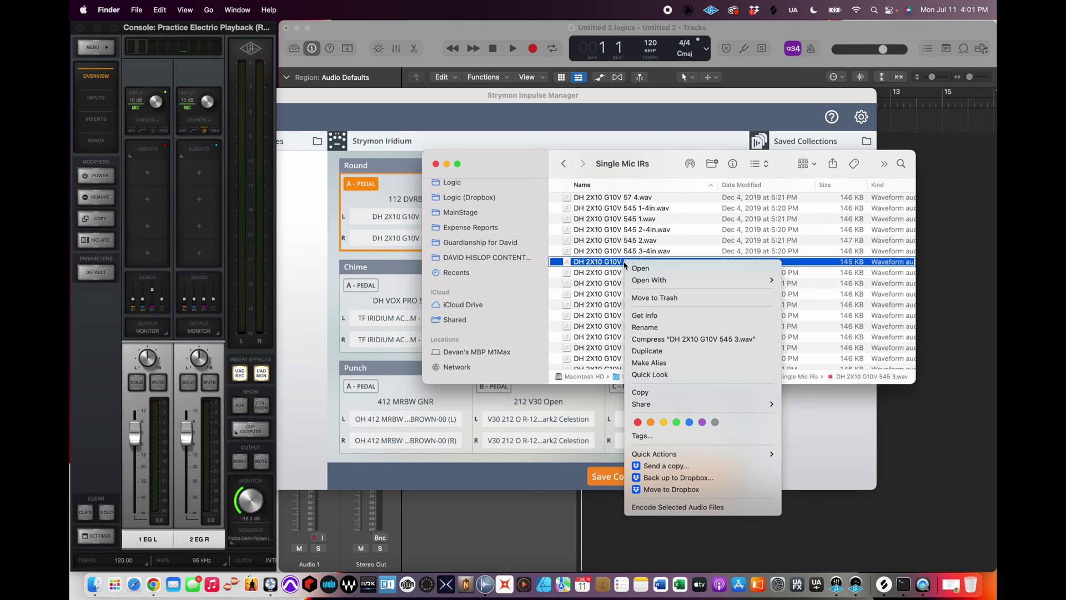
pyautogui.click(648, 350)
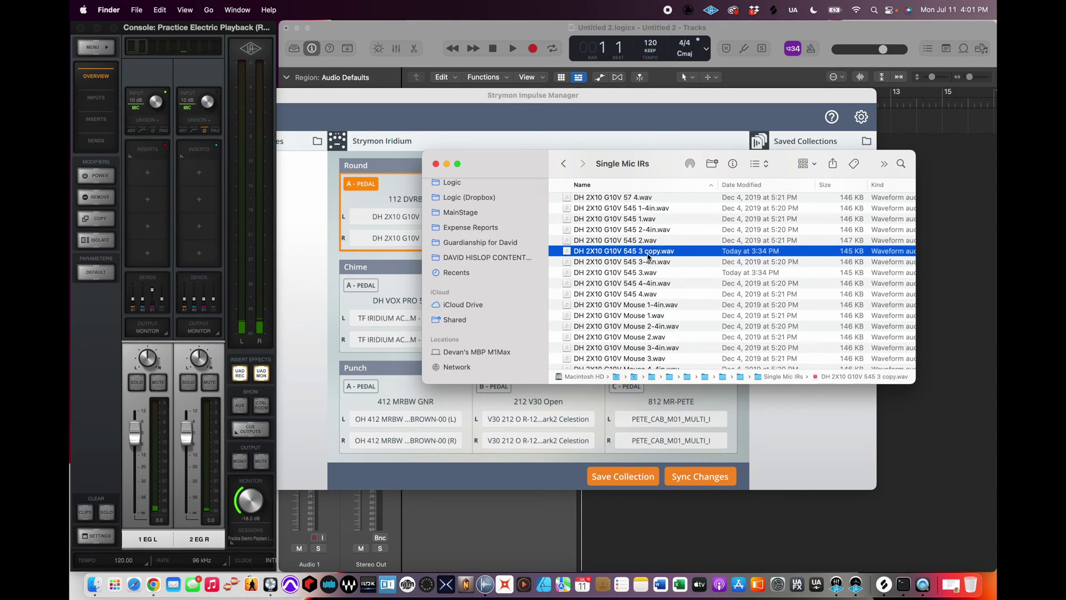
pyautogui.click(649, 252)
pyautogui.write('Inv')
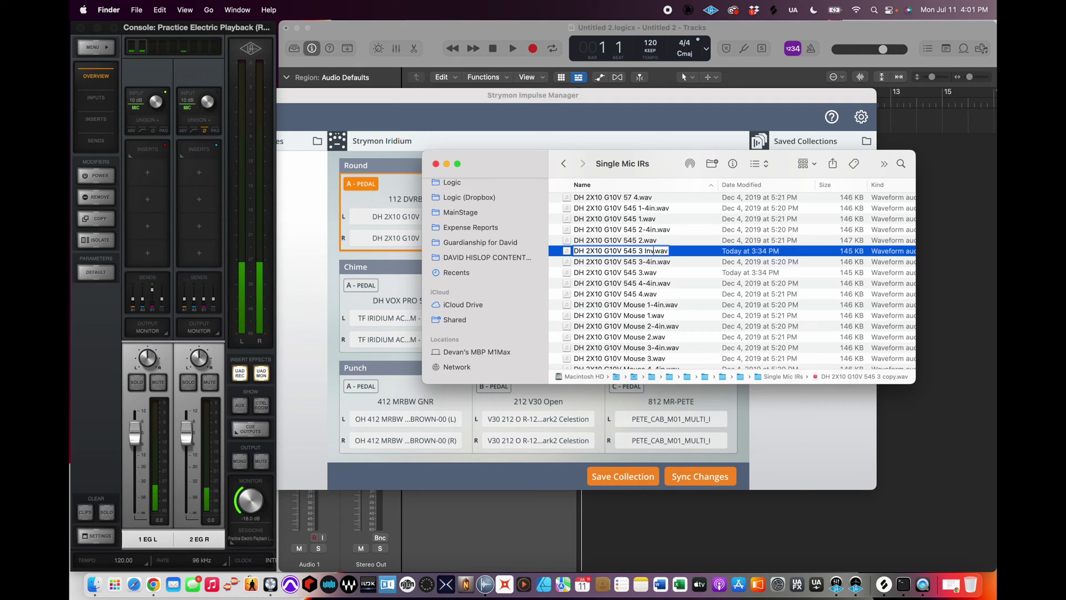
pyautogui.press('Return')
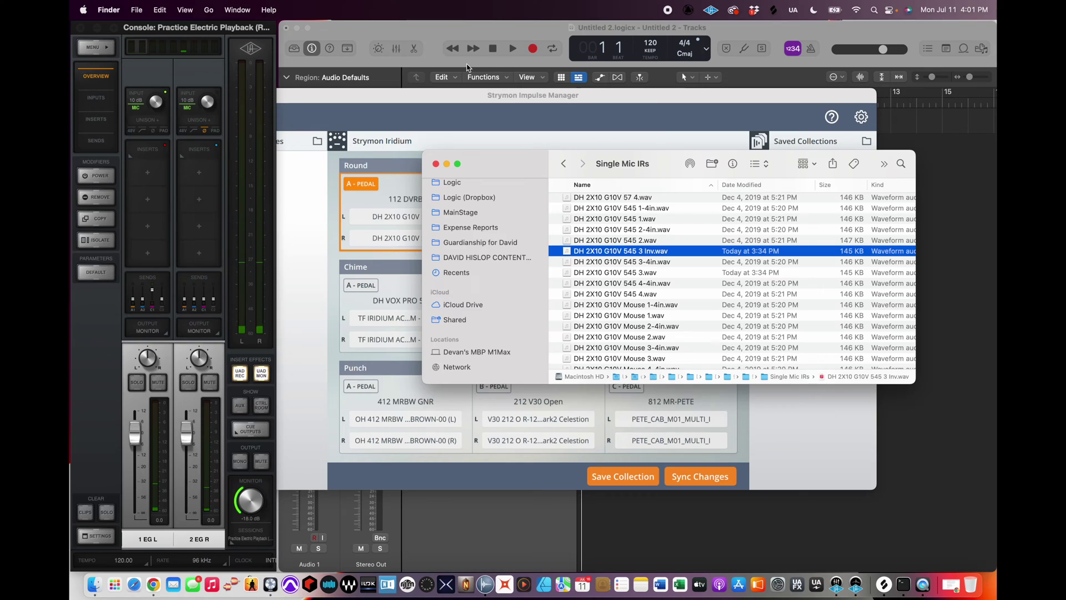
# Drag DH 2X10 G10V 545 3 Inv.wav onto Logic's Audio 1 track and zoom in on the region.
pyautogui.click(486, 46)
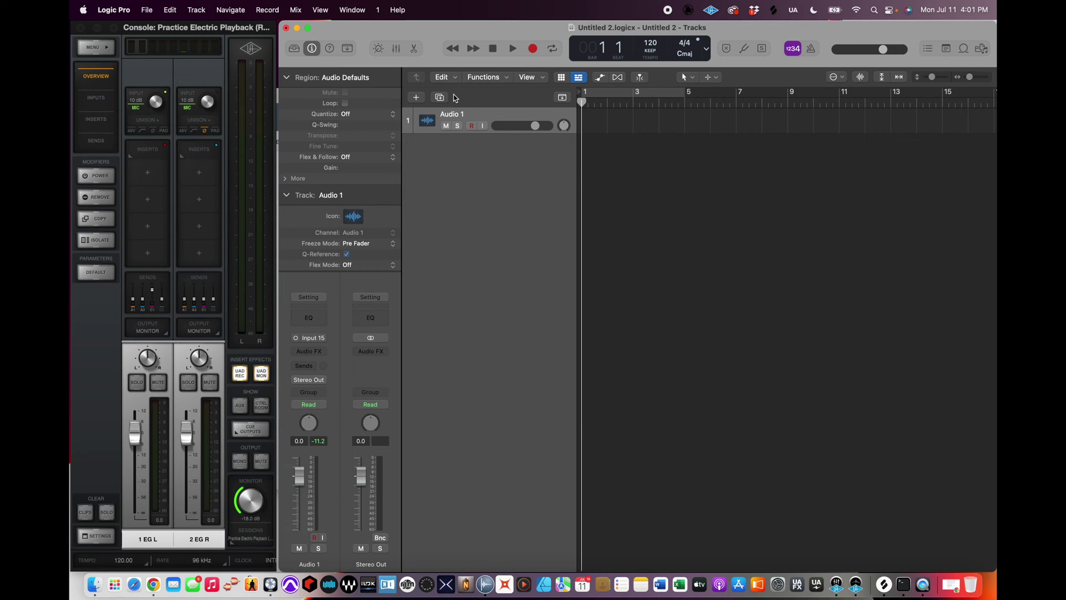
pyautogui.click(95, 585)
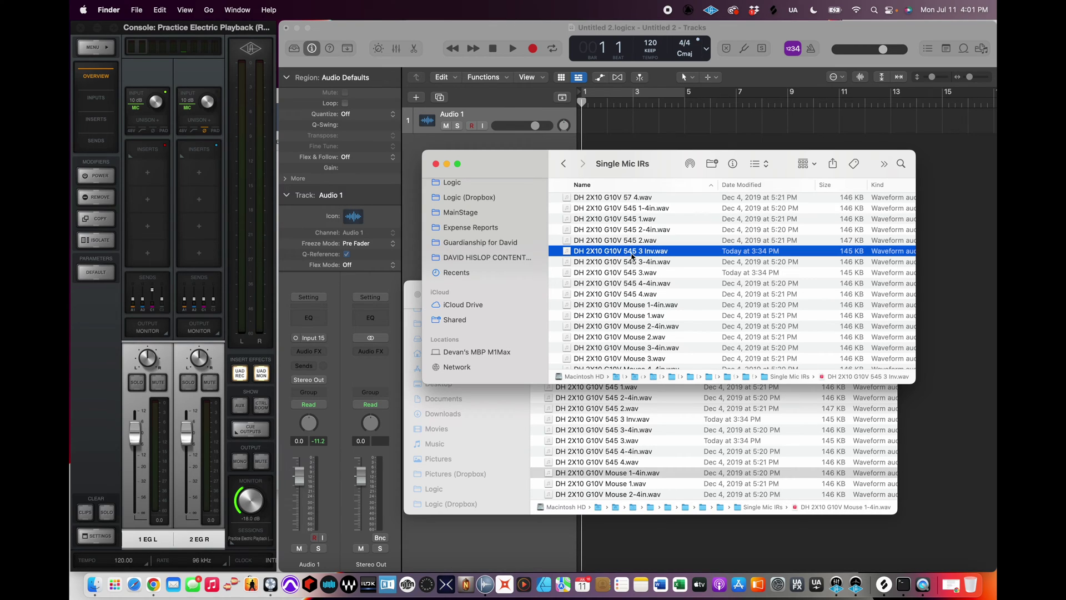
pyautogui.moveTo(521, 175); pyautogui.dragTo(566, 284)
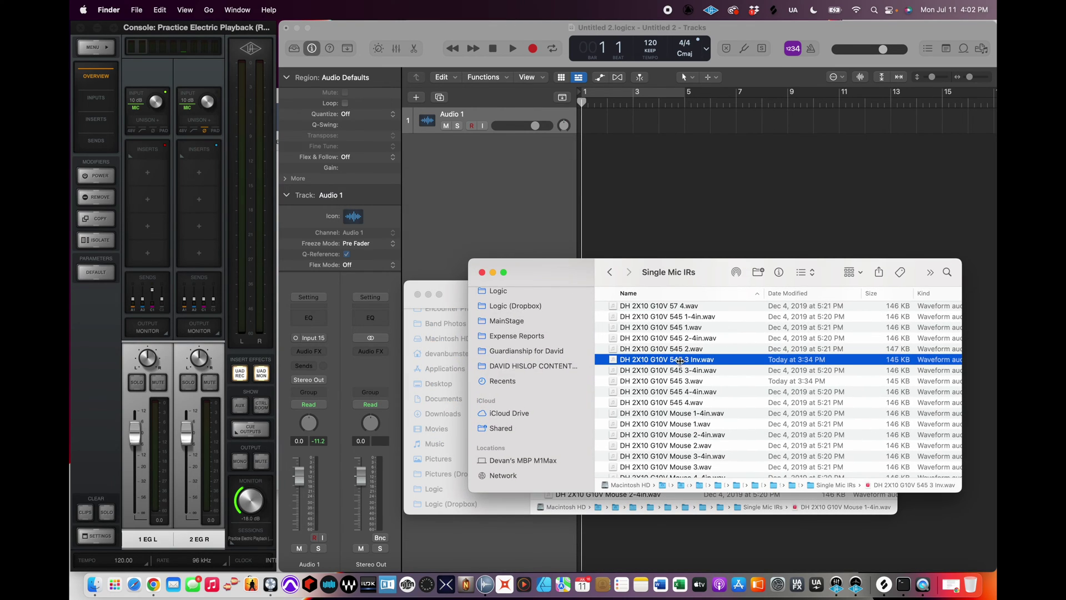
pyautogui.moveTo(664, 360); pyautogui.dragTo(583, 132)
pyautogui.click(608, 170)
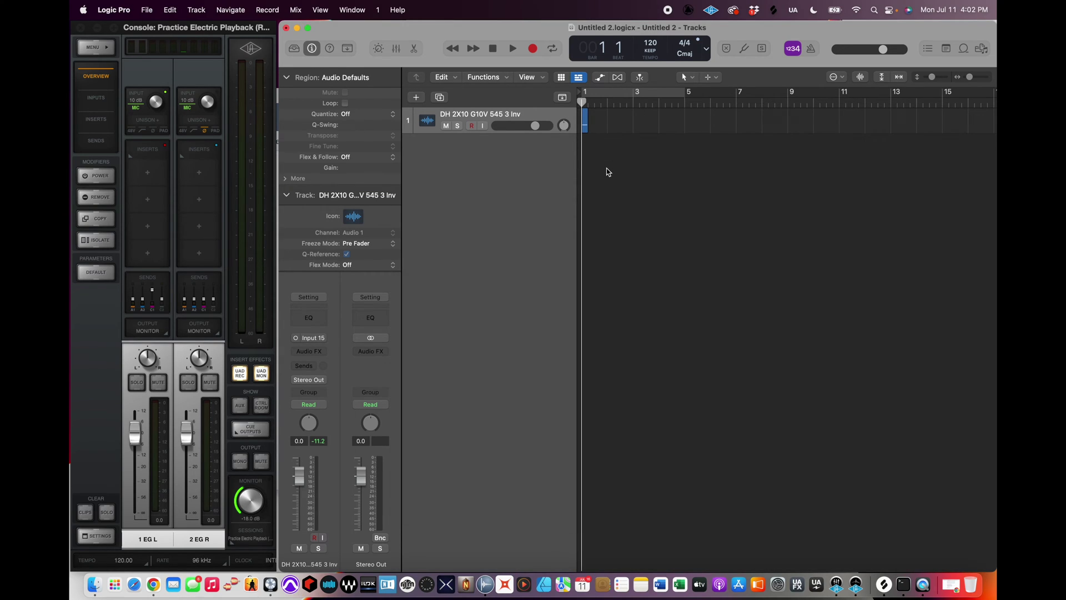
pyautogui.press('super+Right')
pyautogui.press('super+Right')
pyautogui.press('super+Right')
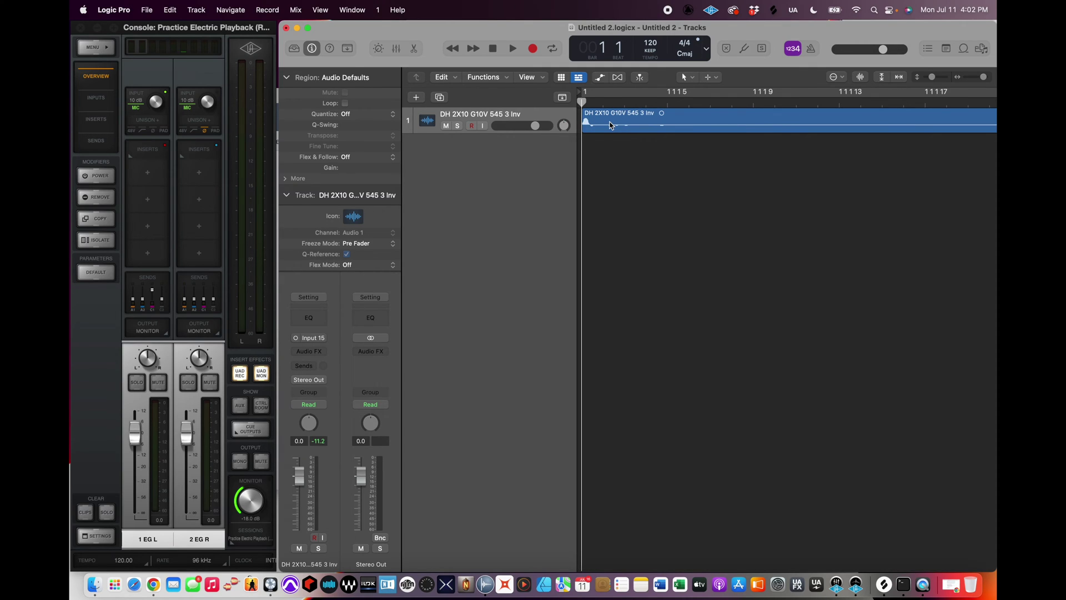
# Invert the Inv region's audio file via Audio Editor Functions > Invert, then close Logic unsaved.
pyautogui.doubleClick(618, 124)
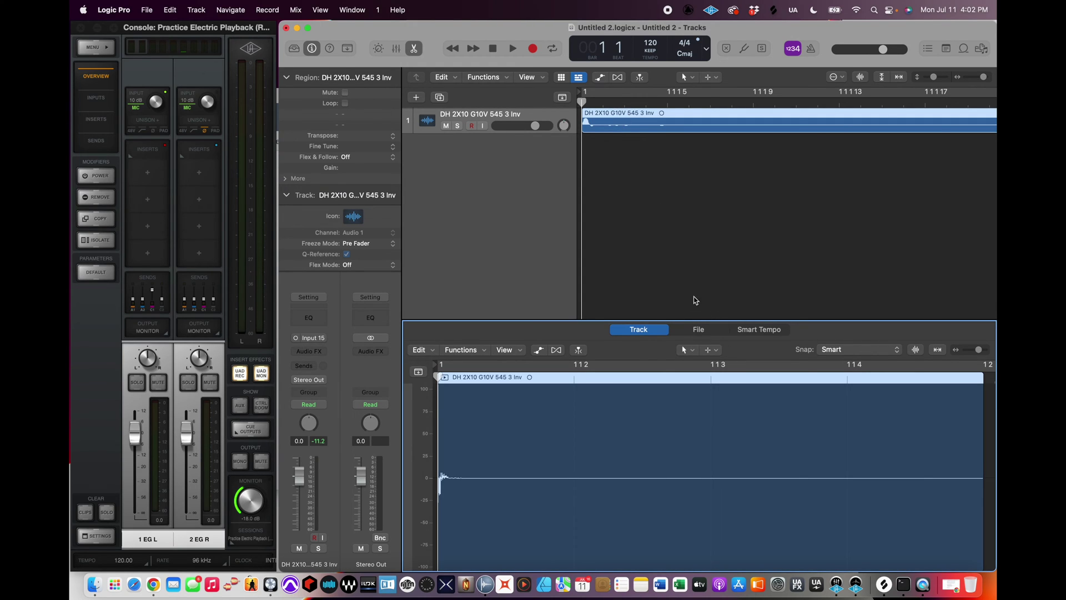
pyautogui.click(698, 330)
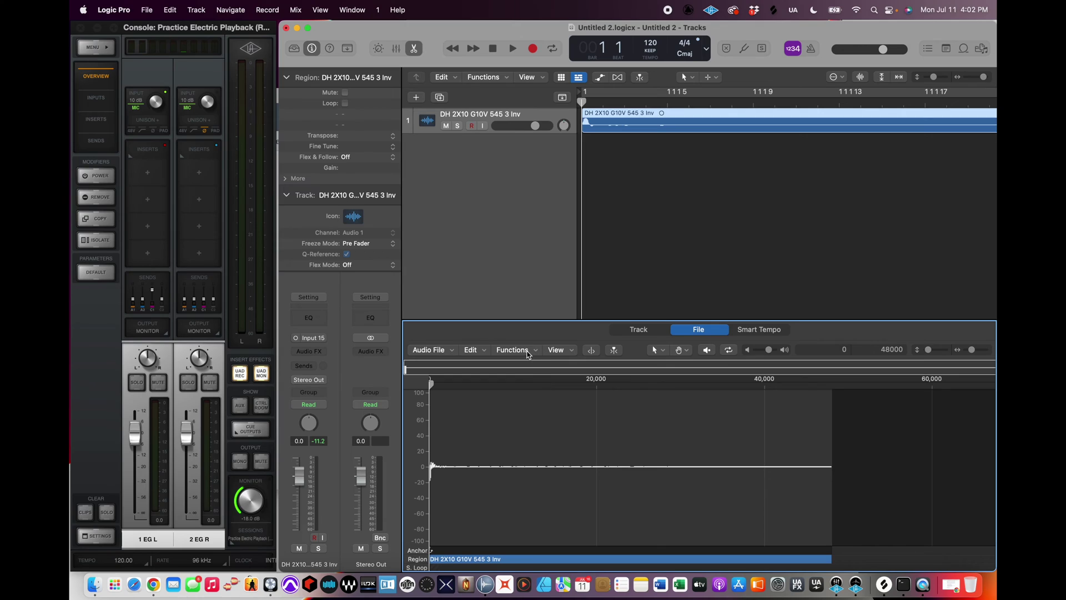
pyautogui.click(526, 352)
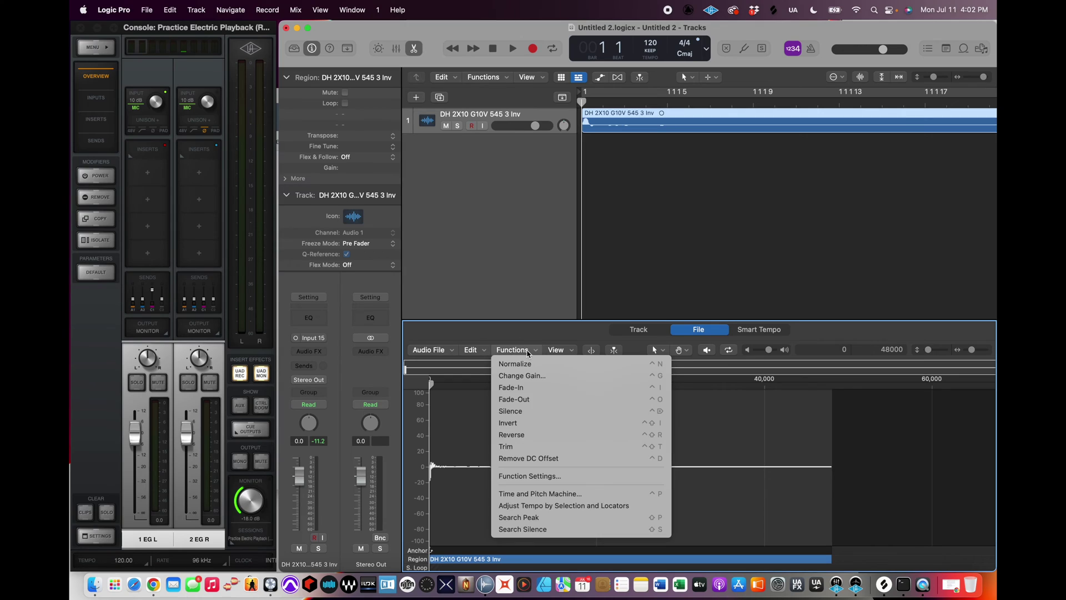
pyautogui.click(537, 425)
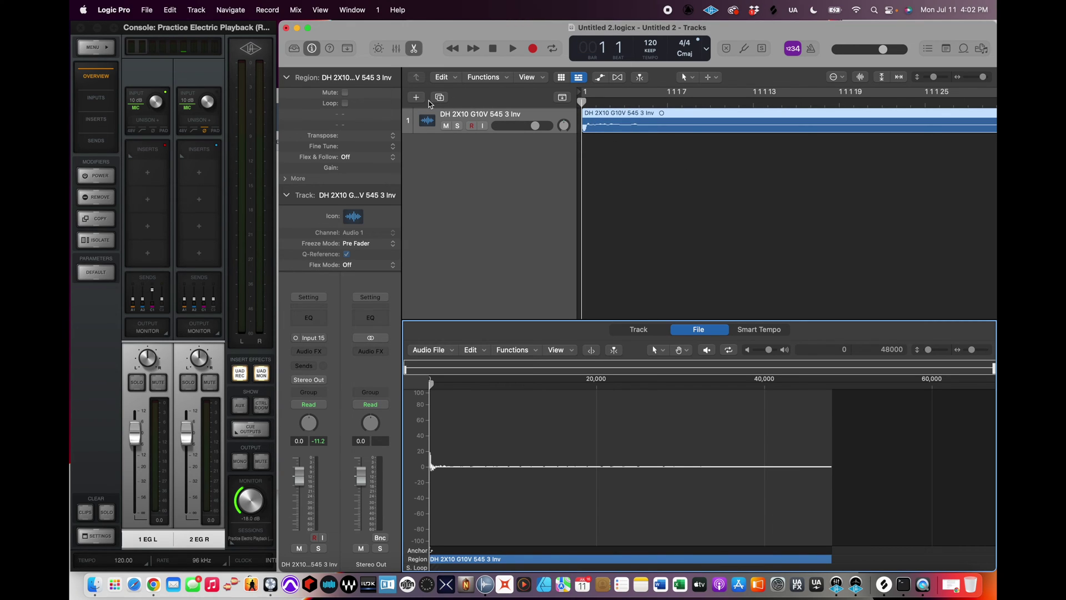
pyautogui.click(565, 246)
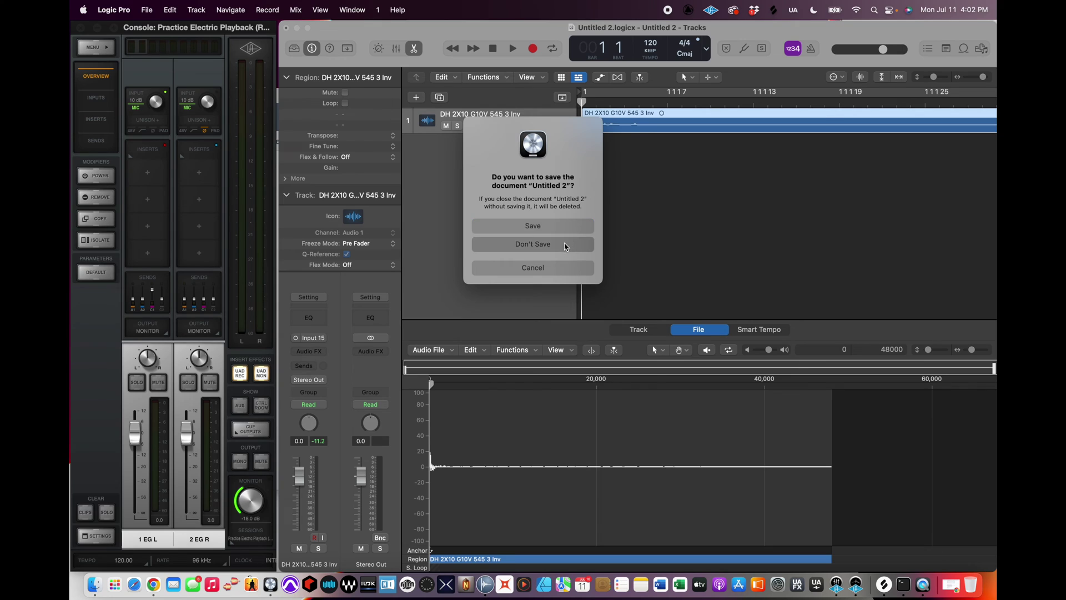
pyautogui.click(669, 360)
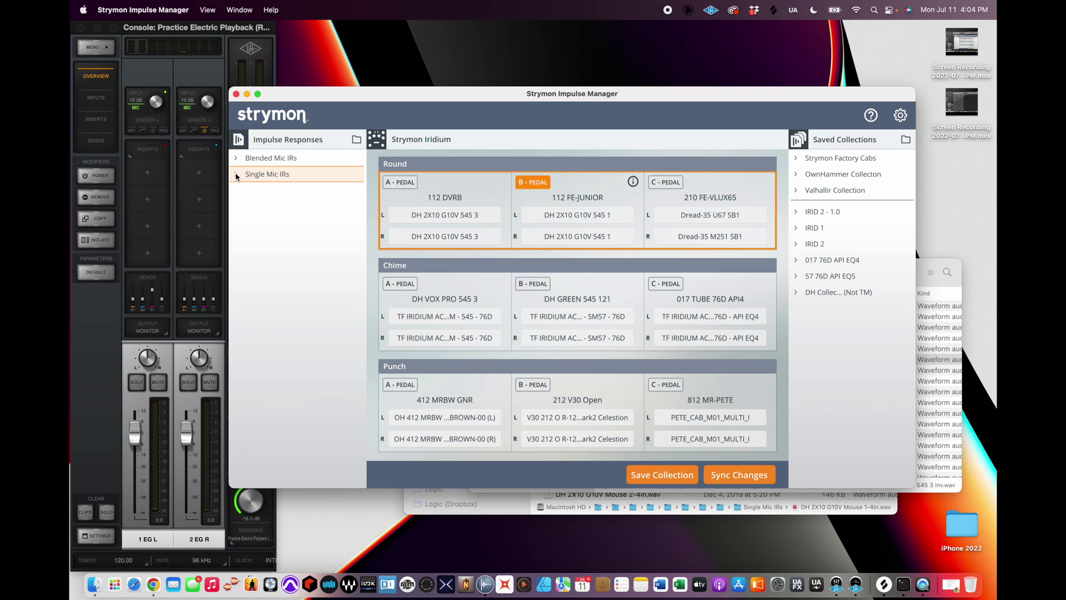
# Drag DH 2X10 G10V 545 3 Inv from Single Mic IRs onto Round's B-PEDAL slot.
pyautogui.click(236, 175)
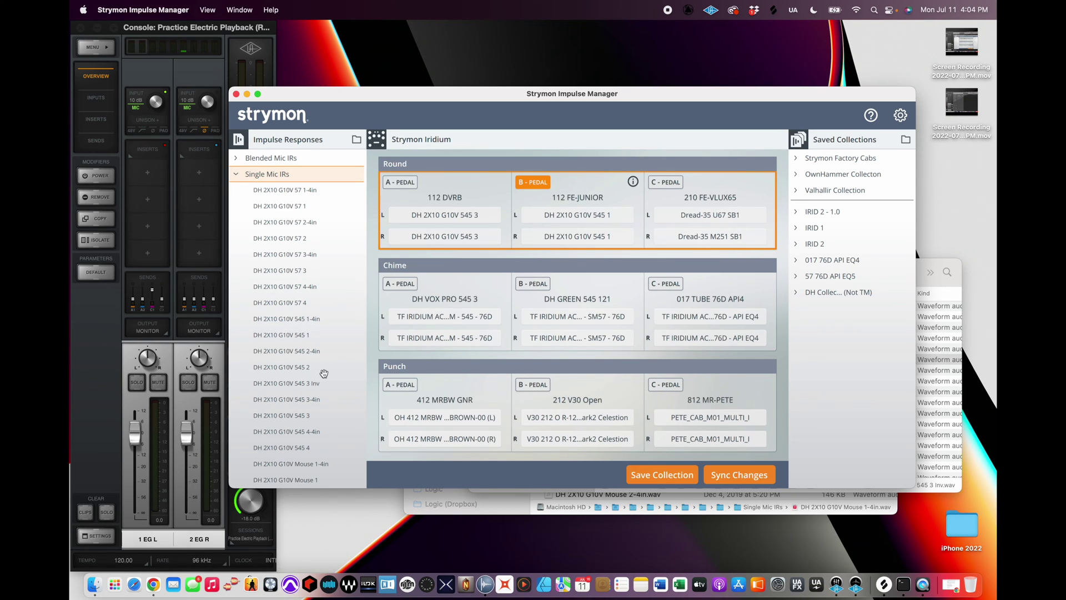
pyautogui.moveTo(293, 383); pyautogui.dragTo(576, 223)
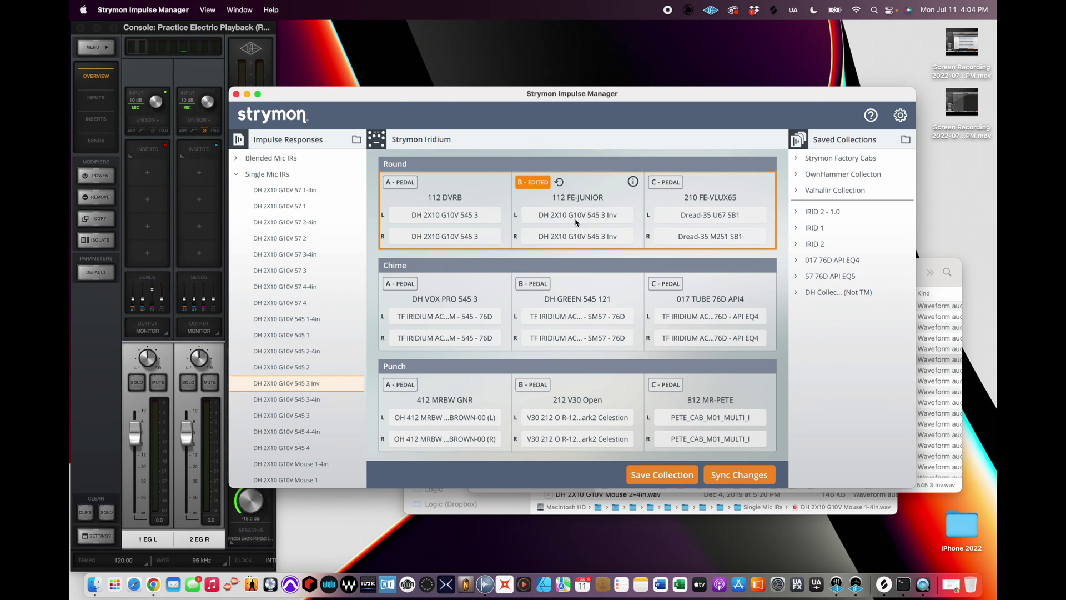
pyautogui.moveTo(445, 94); pyautogui.dragTo(478, 90)
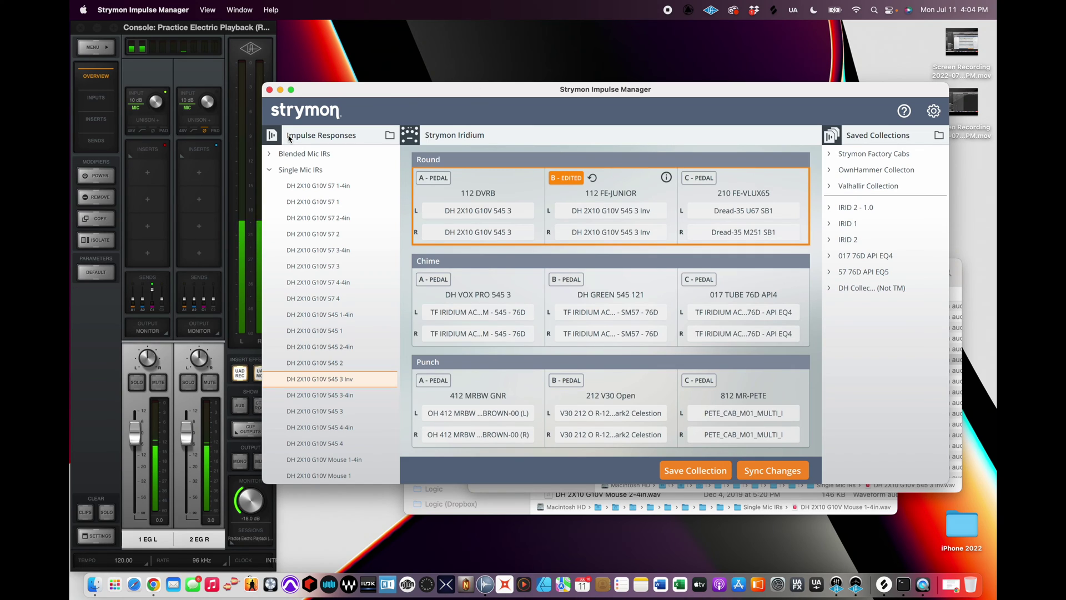
pyautogui.click(204, 133)
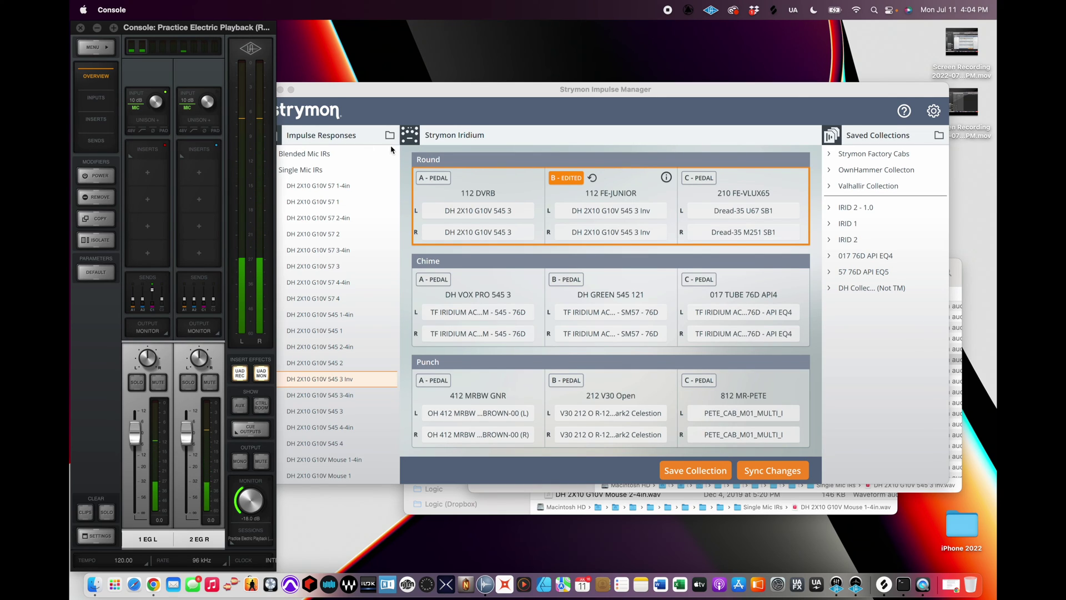
# Audition Round's A pedal, then the edited B pedal with the Inv IR, then return to A.
pyautogui.click(436, 179)
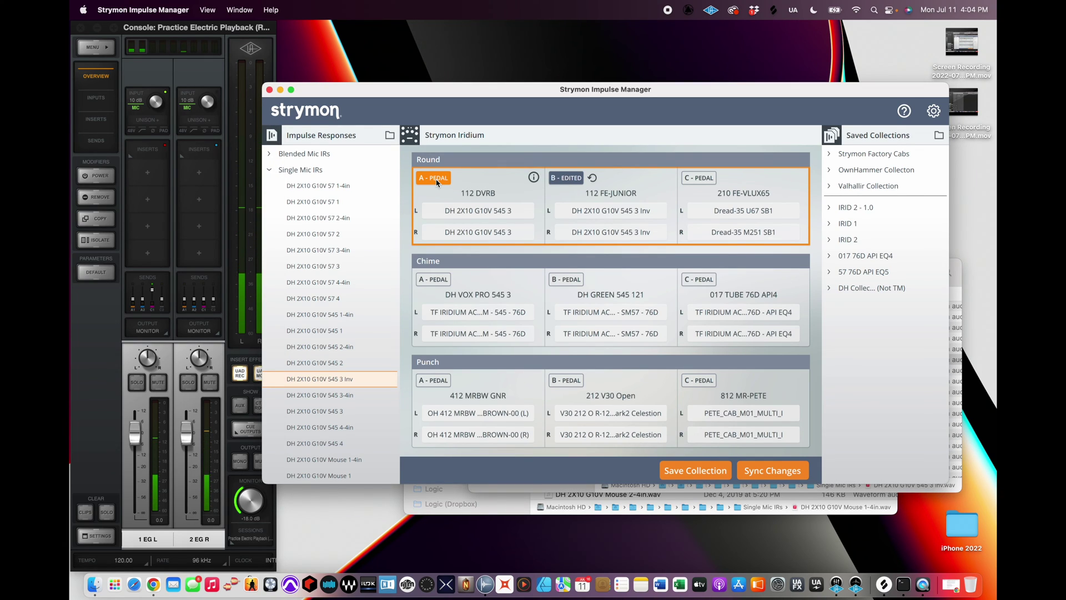
pyautogui.click(565, 178)
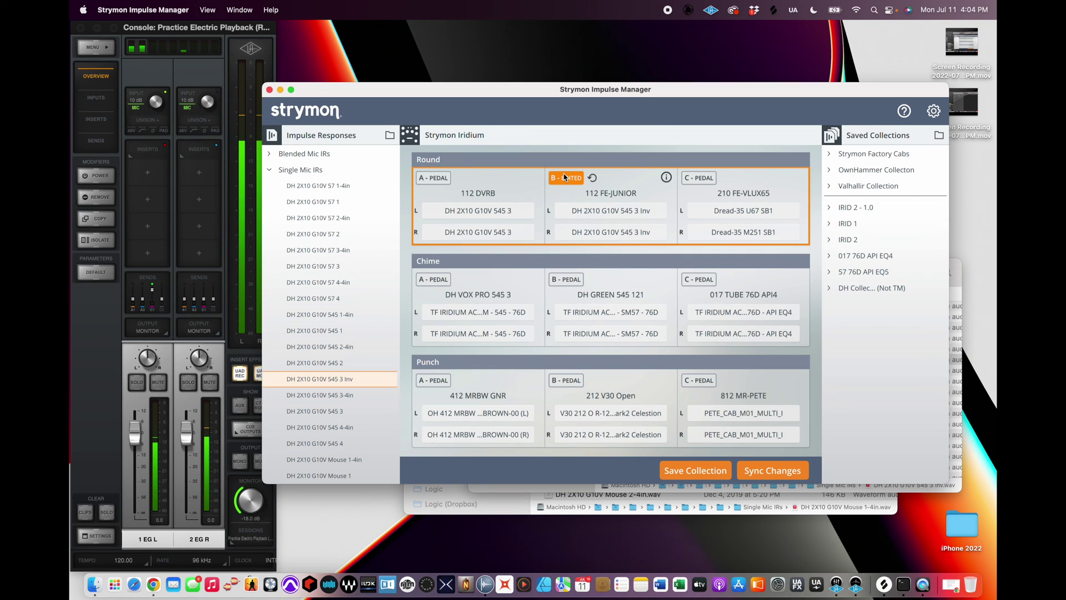
pyautogui.click(433, 177)
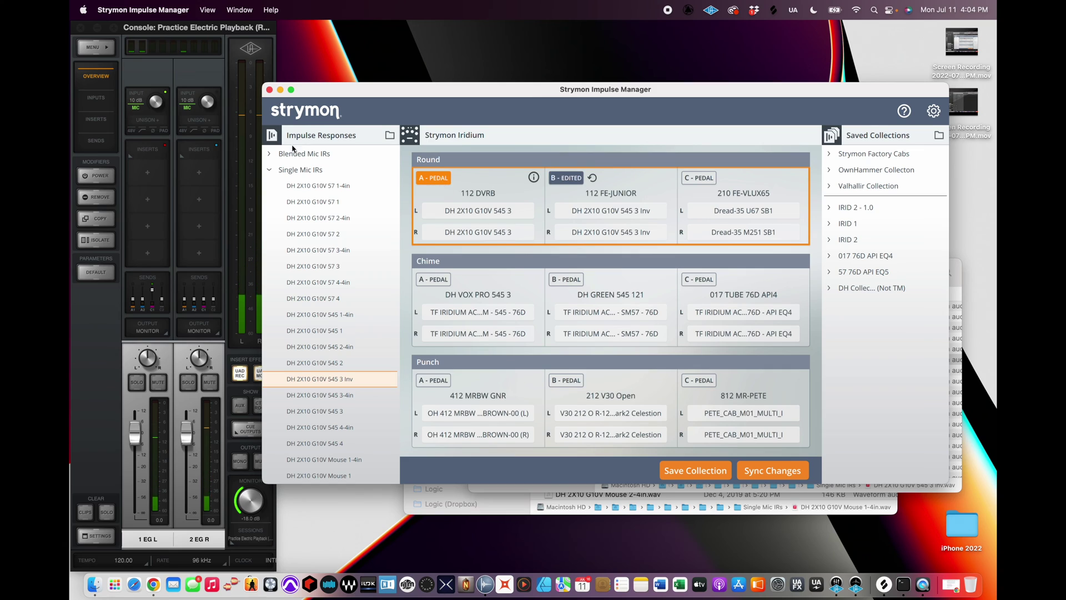
pyautogui.click(206, 134)
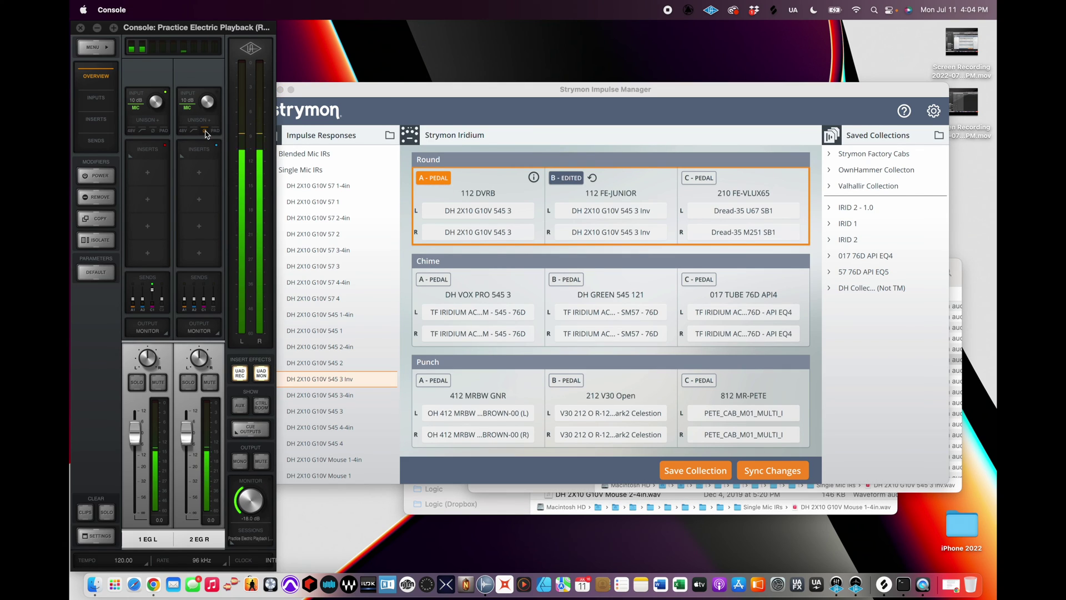